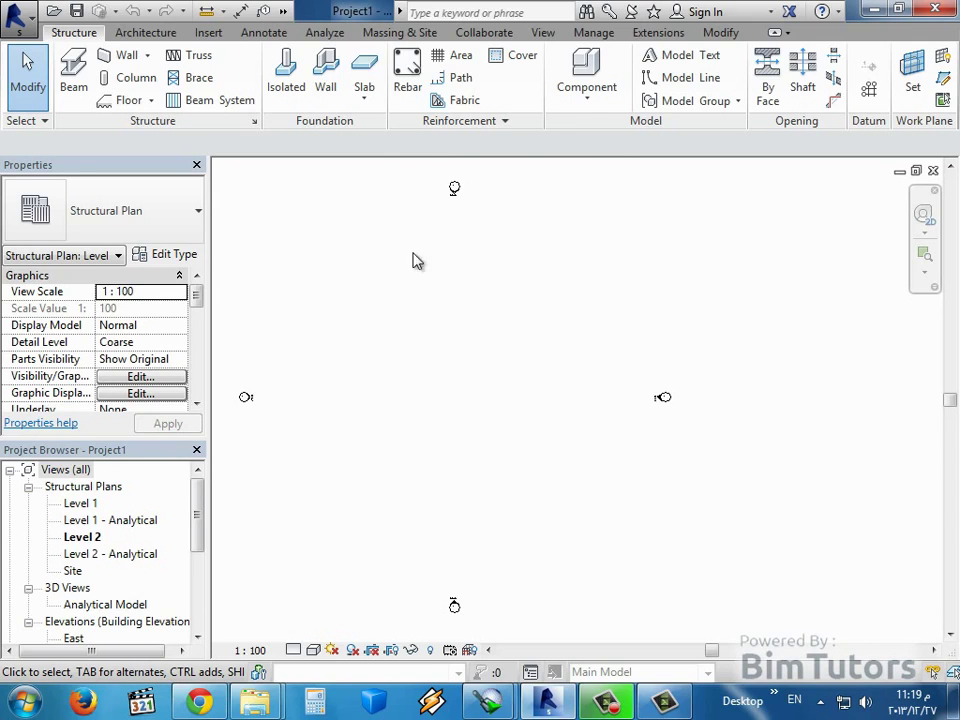
- Open the project units, review the Structural discipline's unit formats and return to the Common discipline
left_click(594, 33)
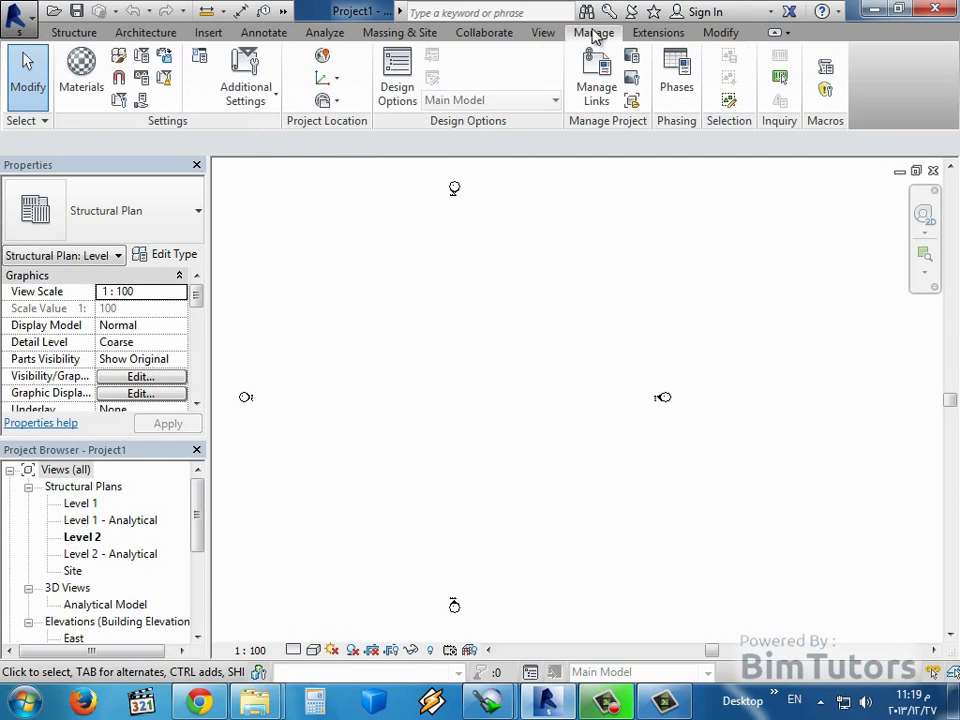
left_click(138, 90)
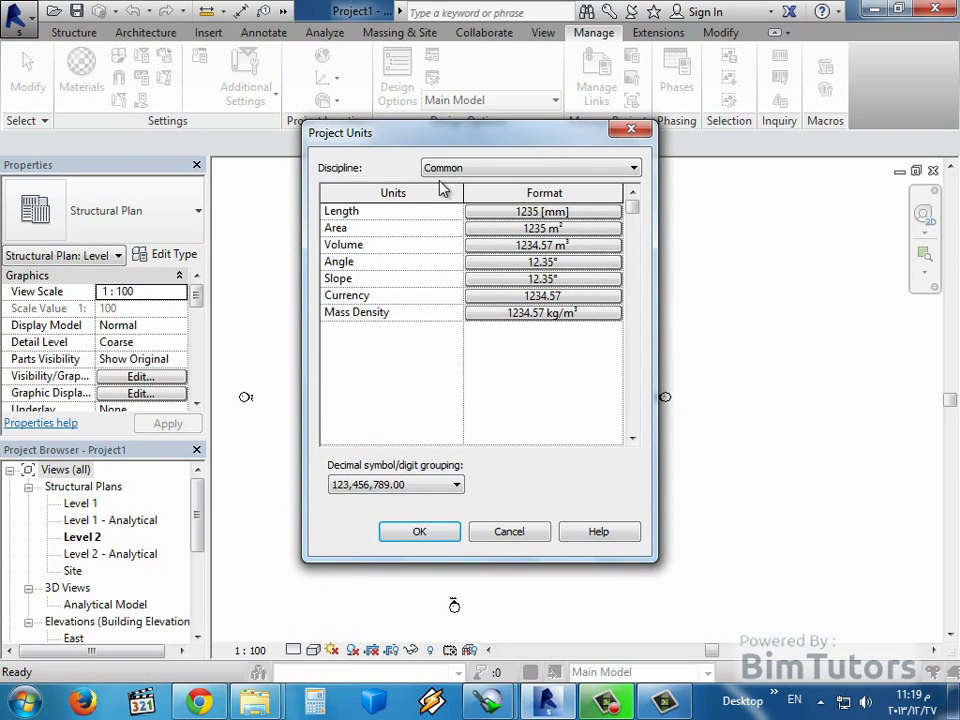
left_click_drag(407, 142, 343, 178)
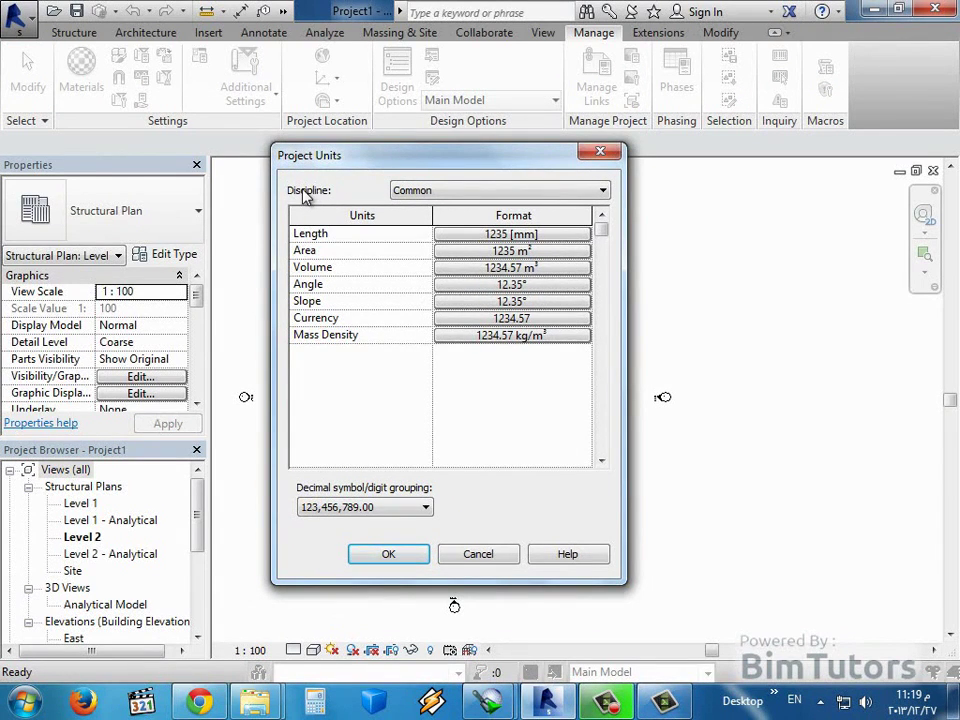
left_click(398, 190)
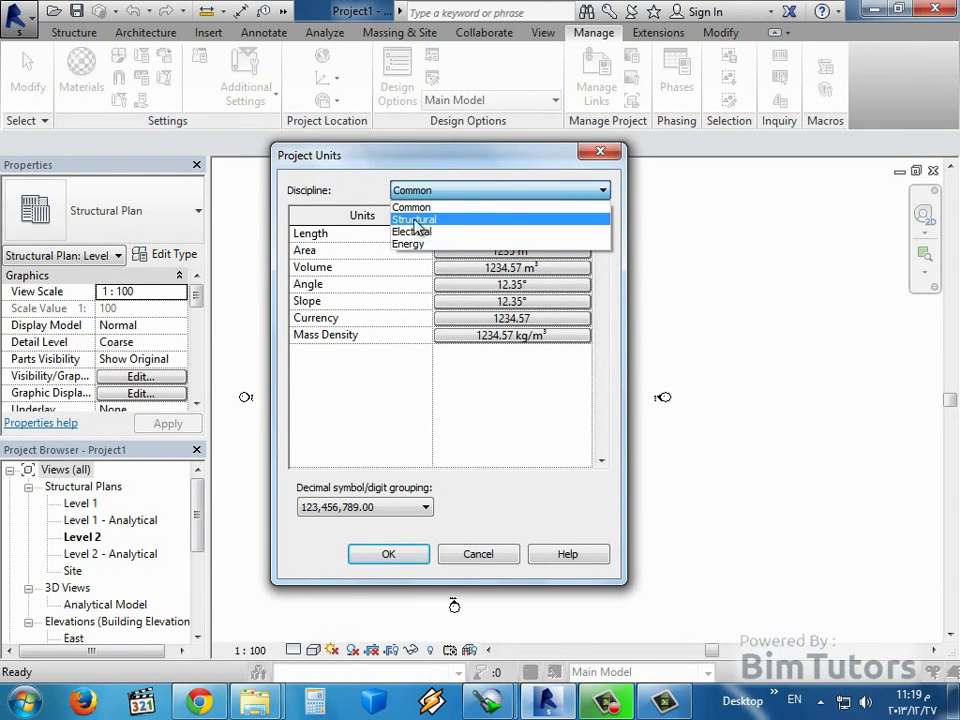
left_click(412, 222)
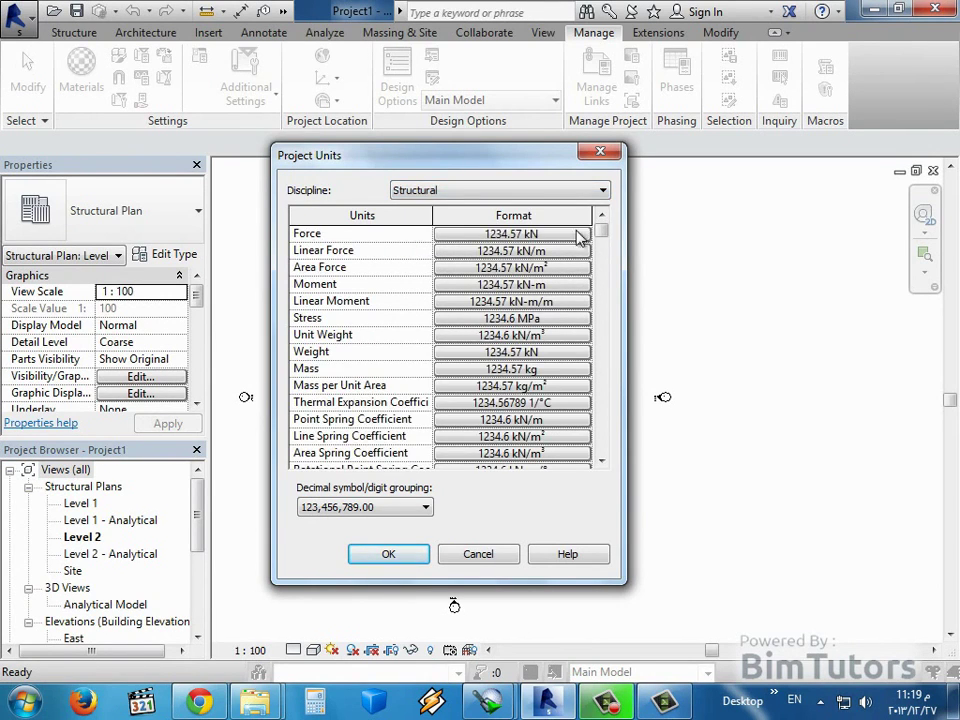
mouse_move(602, 236)
left_mouse_down()
mouse_move(602, 446)
mouse_move(624, 265)
mouse_move(620, 240)
mouse_move(605, 228)
left_mouse_up()
left_click(408, 190)
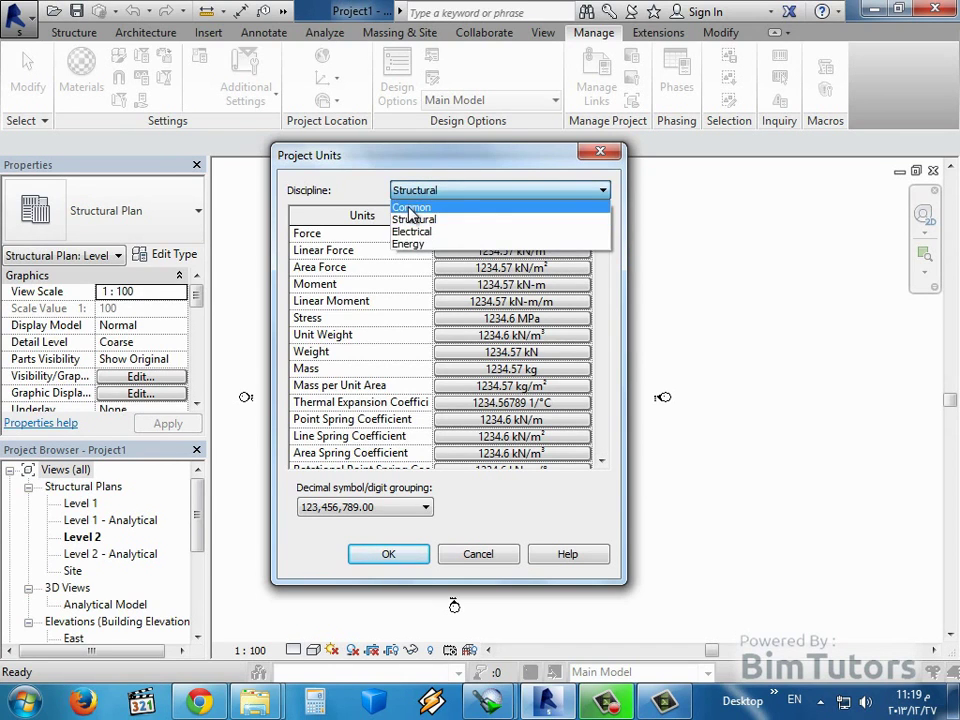
left_click(408, 208)
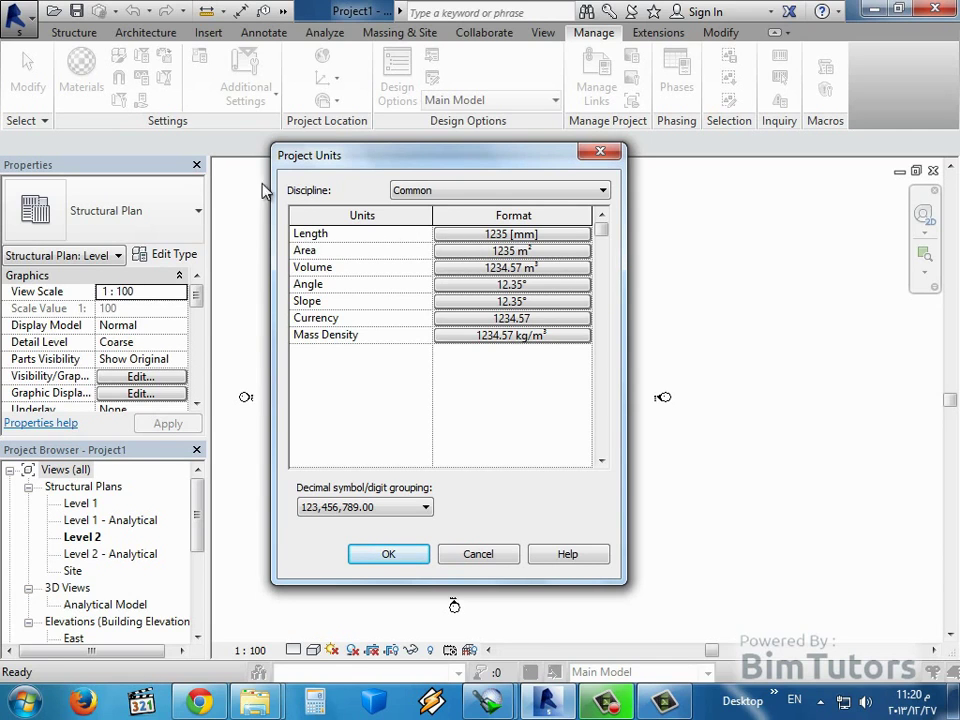
- Open the Length format and review the available units, keeping Millimeters
left_click(515, 235)
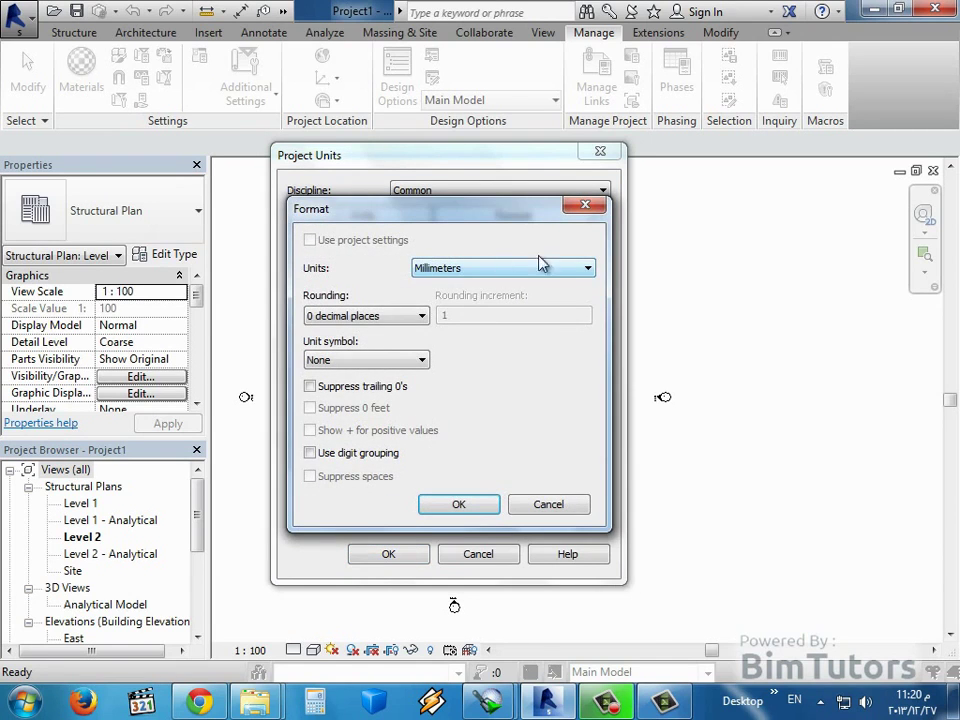
left_click_drag(323, 212, 320, 203)
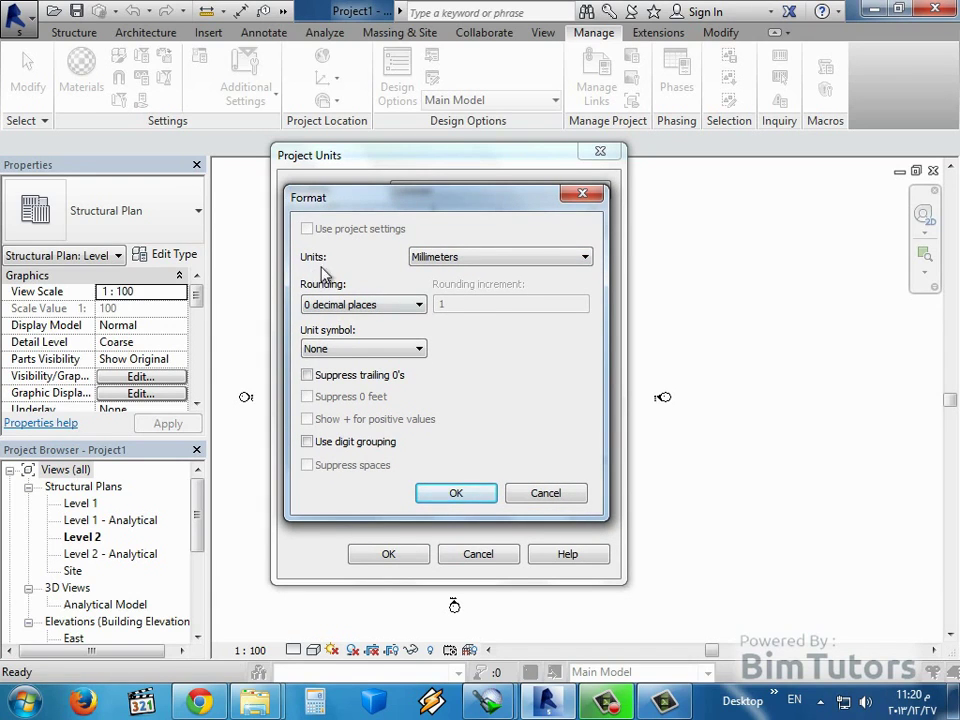
left_click(440, 259)
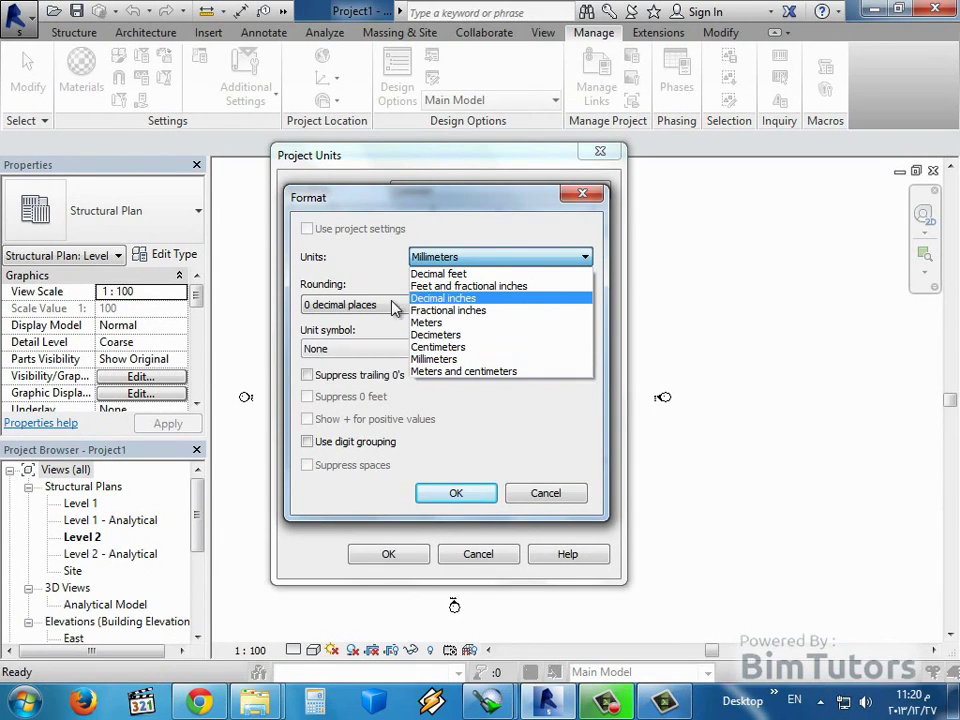
left_click(364, 270)
- Try Custom rounding for Length with a rounding increment of 1
left_click(335, 304)
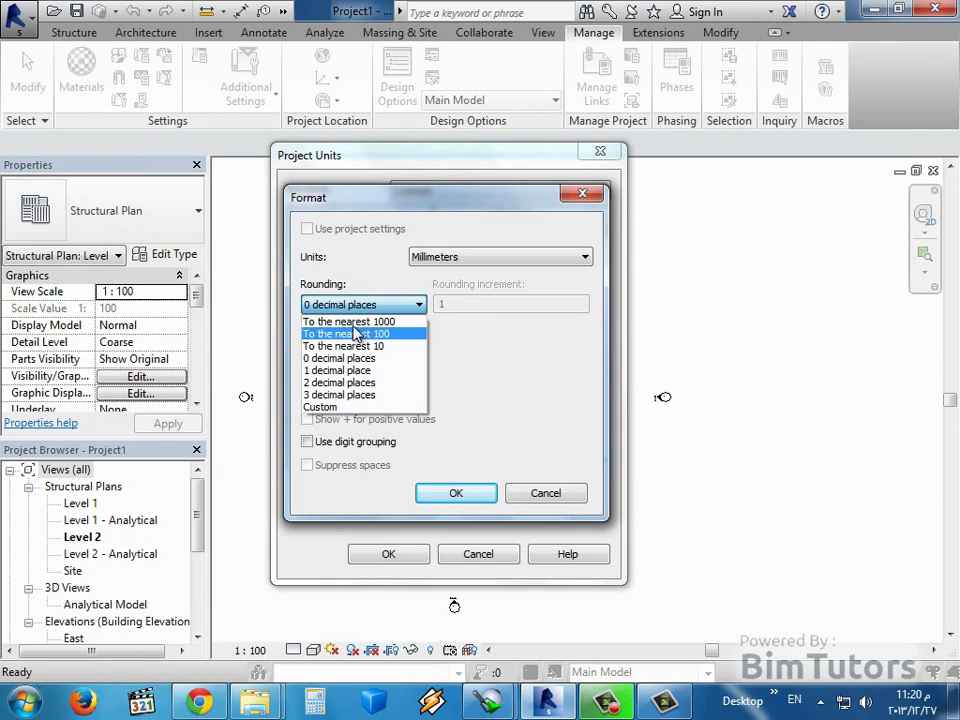
left_click(338, 406)
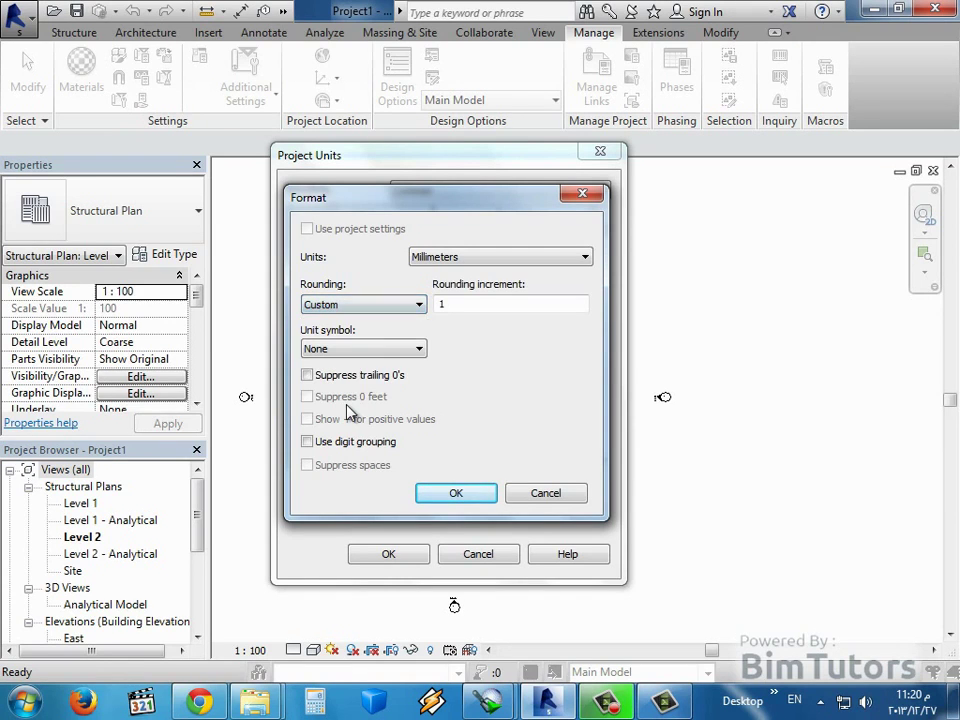
left_click(460, 306)
type("1")
double_click(440, 304)
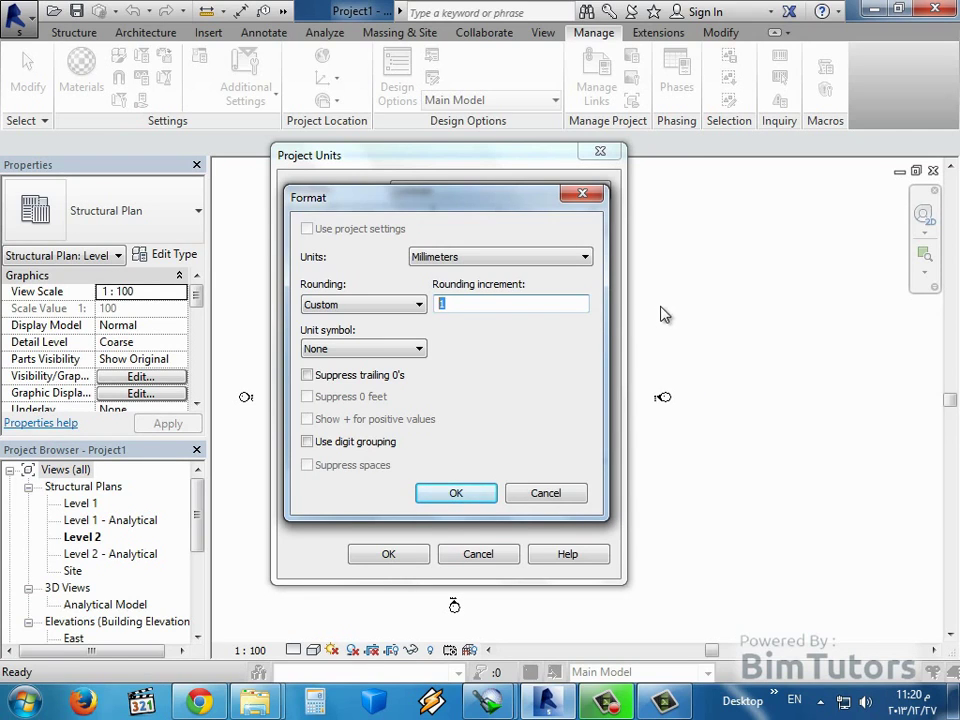
left_click(455, 303)
- Set the Length rounding to the nearest 10 and accept the format
left_click(395, 305)
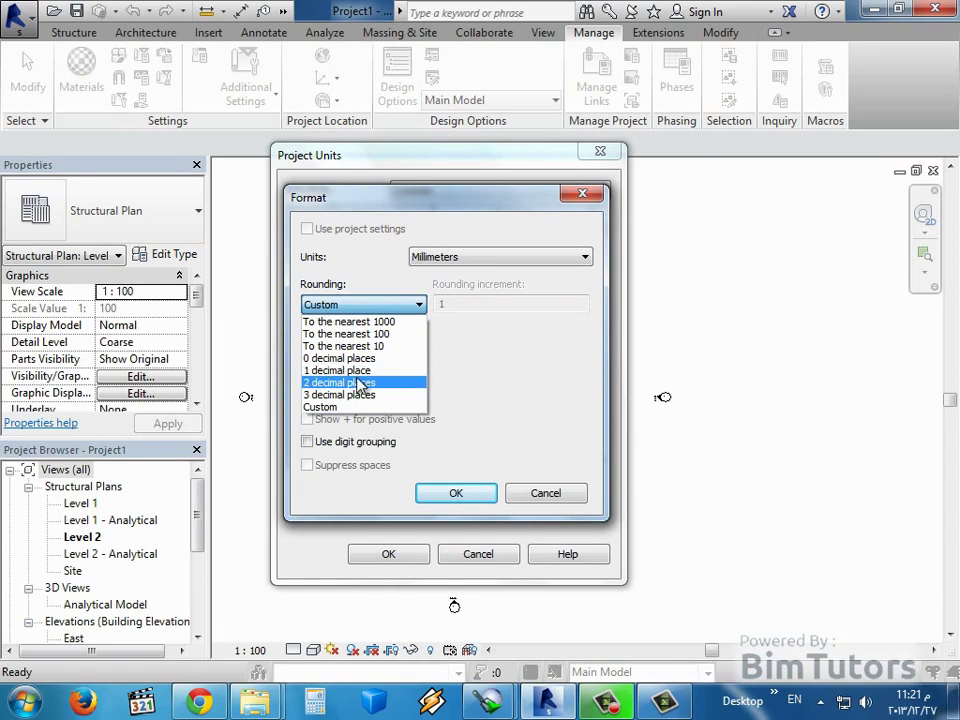
left_click(350, 346)
left_click(456, 493)
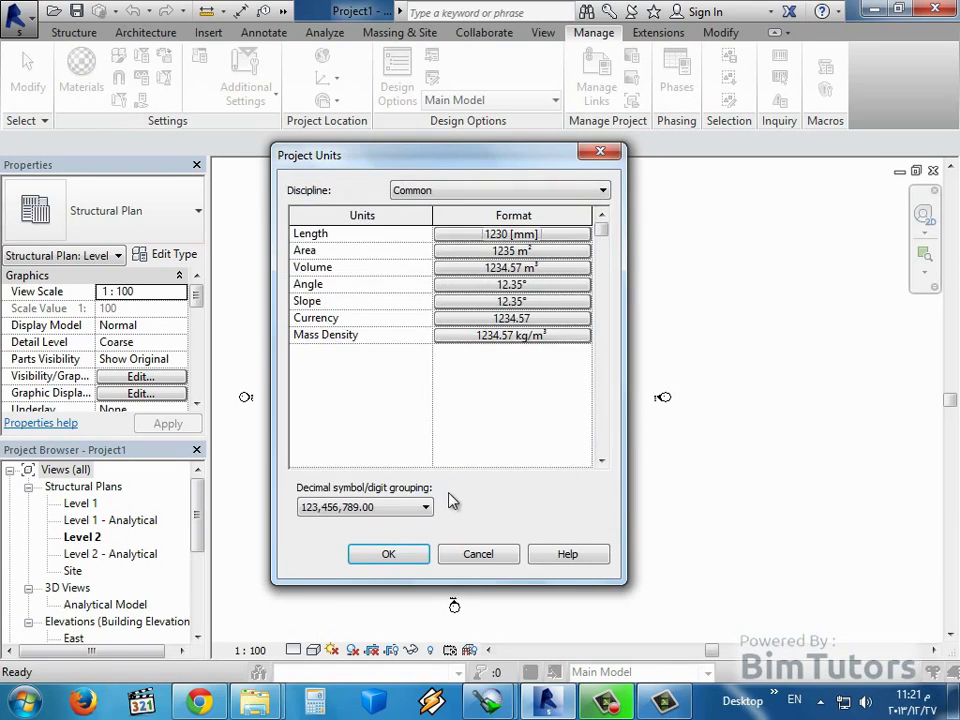
- Review the Area format, keeping Square meters, 0 decimal places and the m² symbol, and apply the project units
left_click(456, 250)
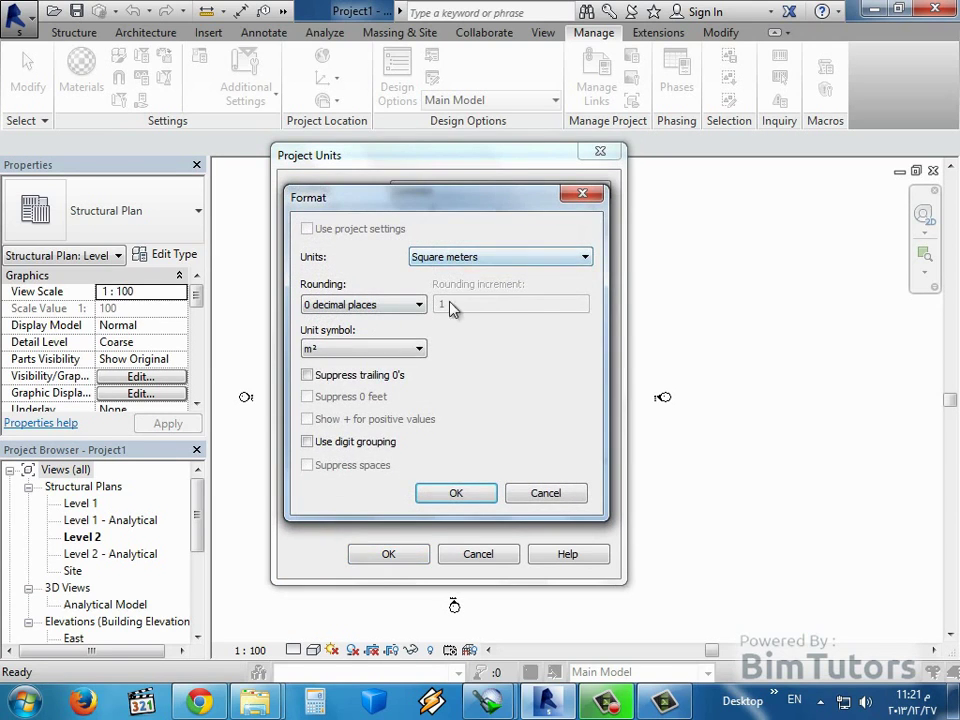
left_click(455, 257)
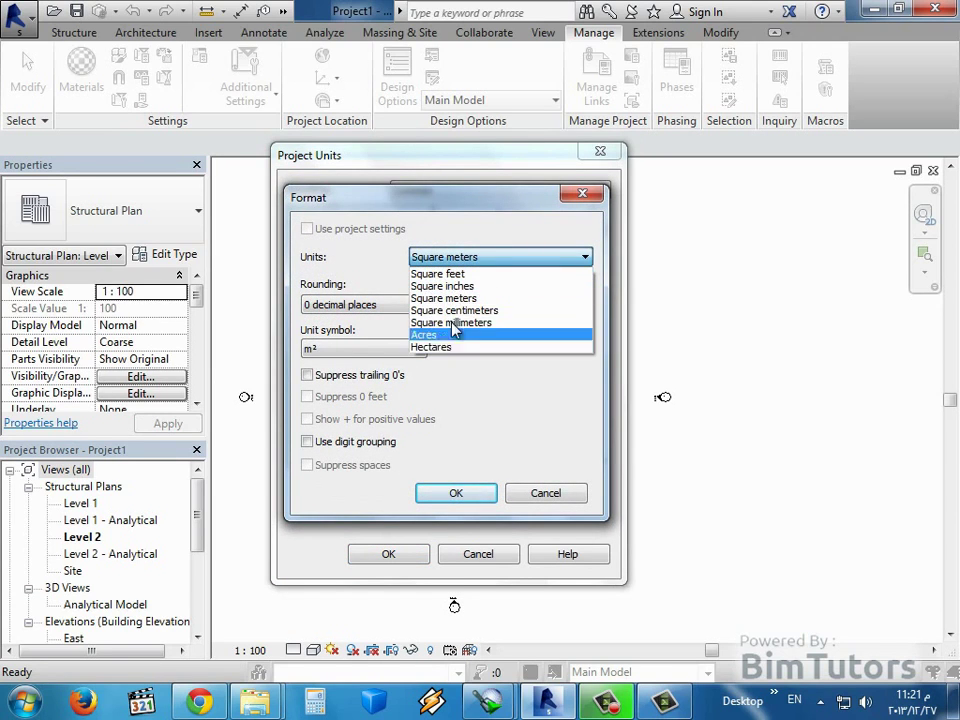
left_click(415, 365)
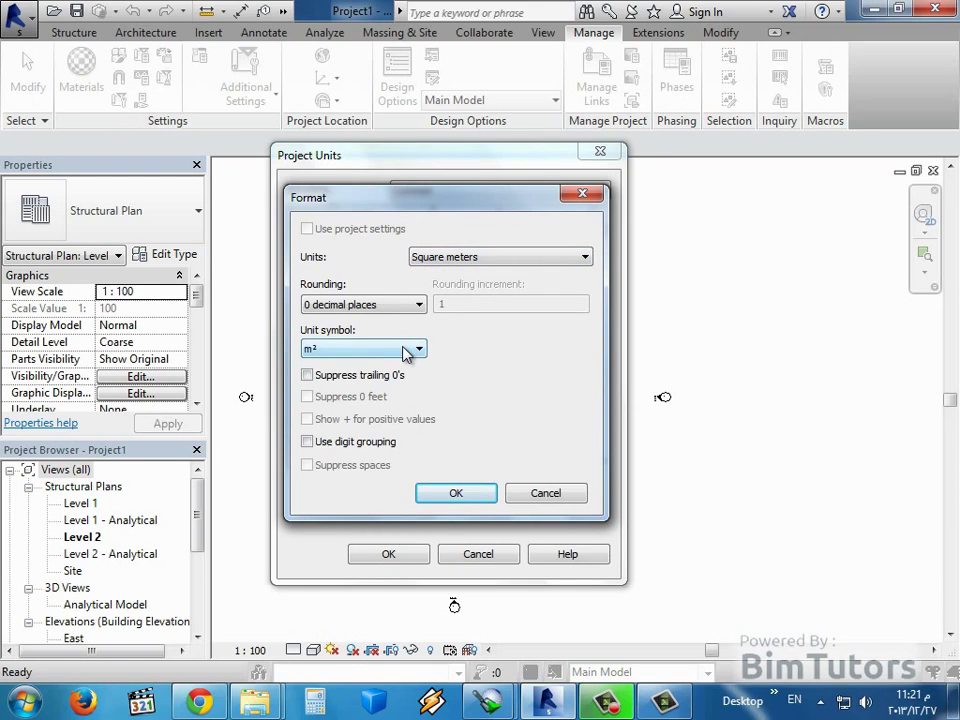
left_click(406, 352)
left_click(395, 318)
left_click(398, 308)
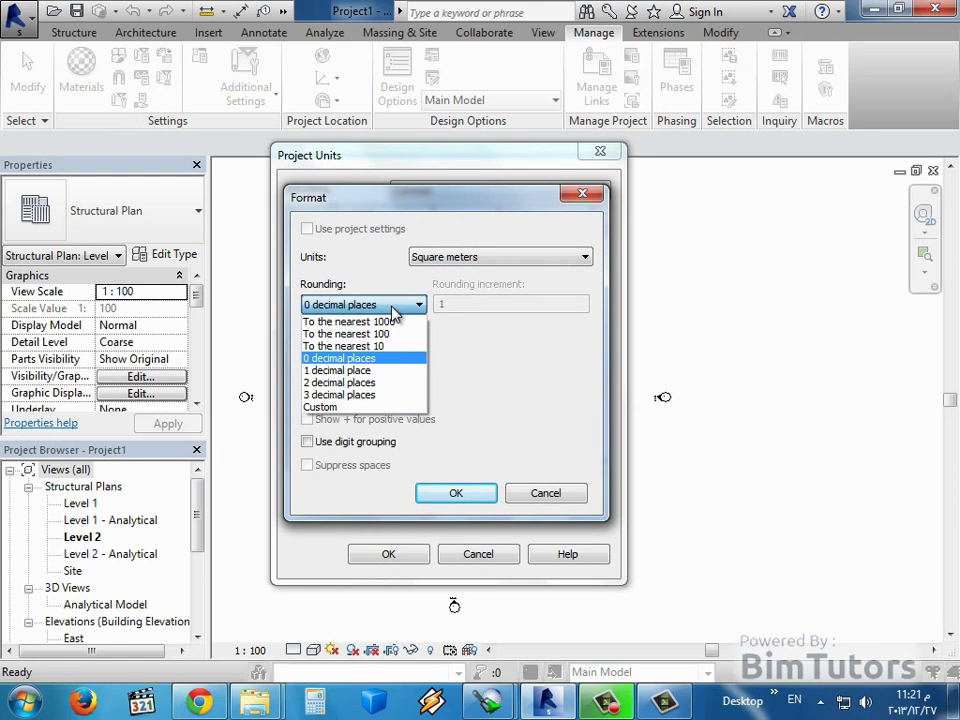
left_click(450, 358)
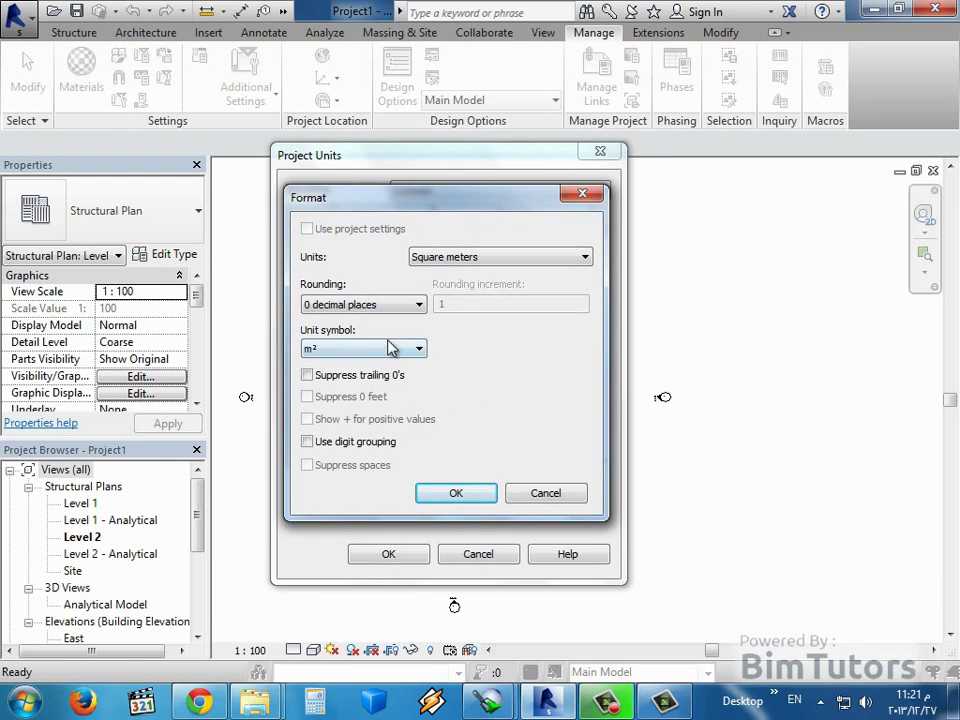
left_click(388, 348)
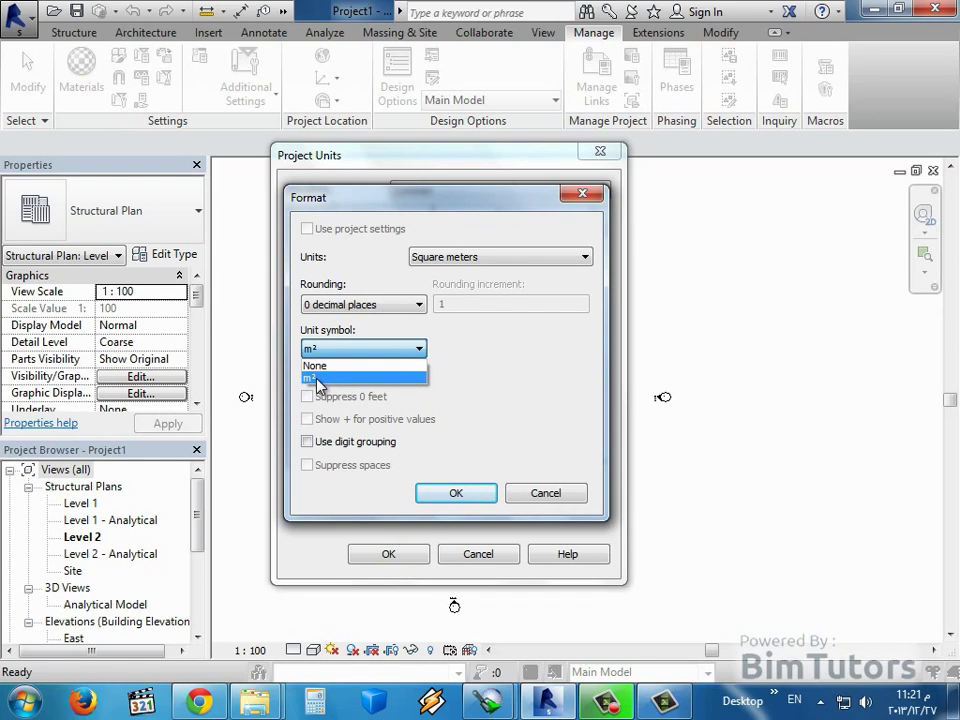
left_click(316, 378)
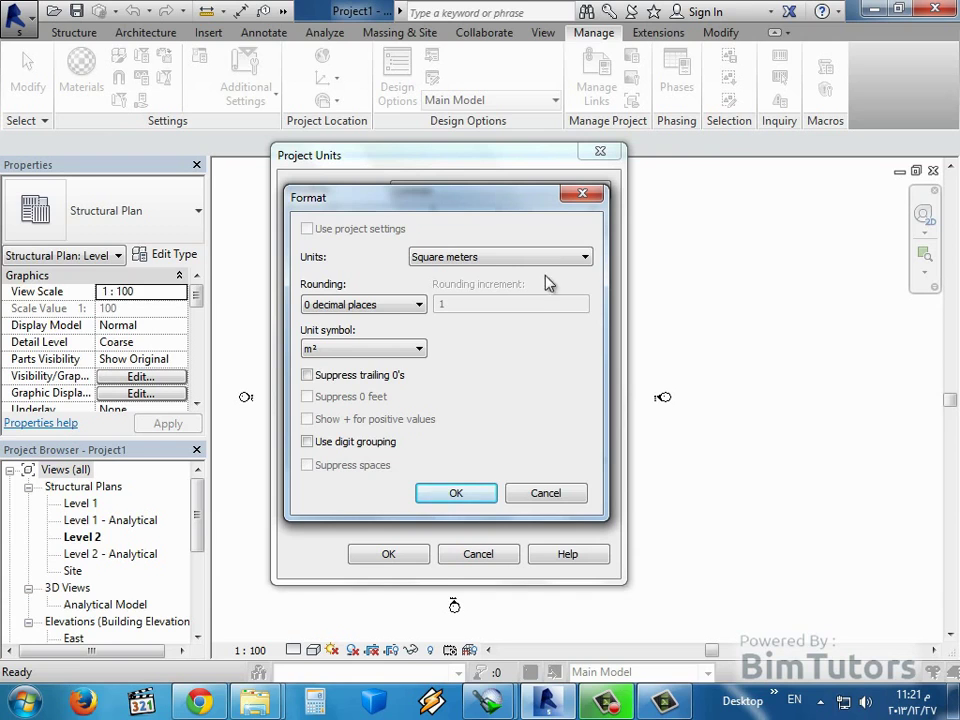
left_click(471, 494)
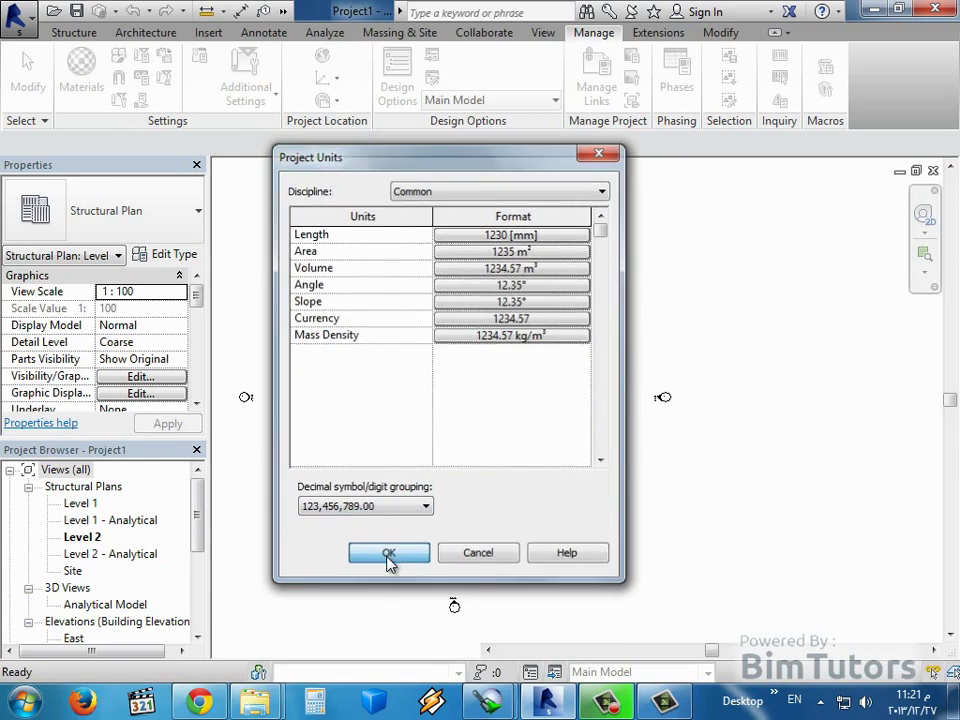
left_click(389, 555)
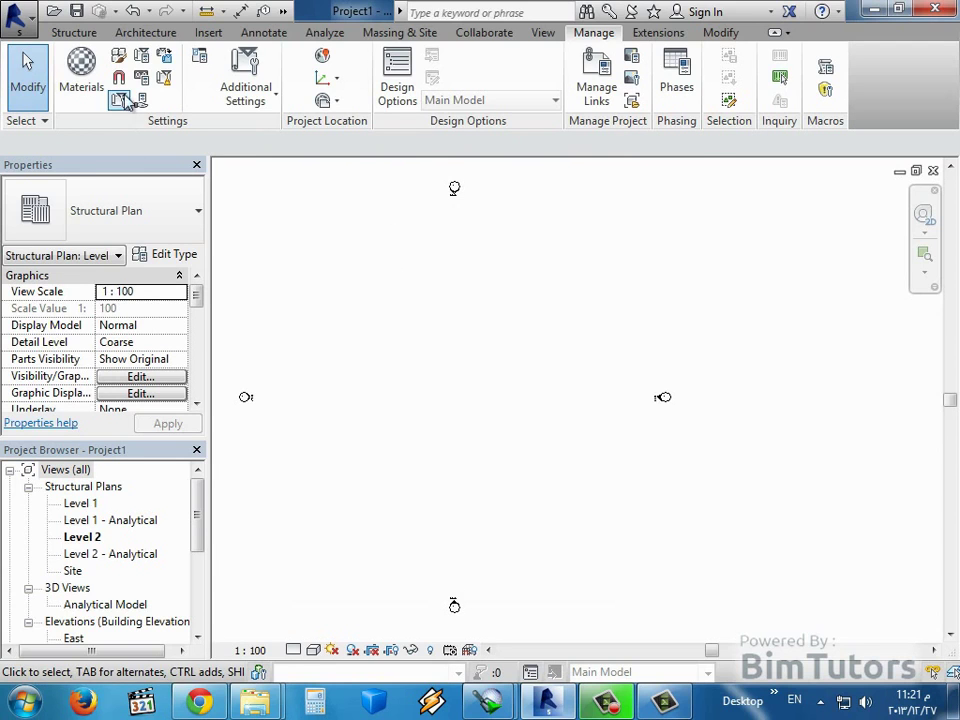
- Open the Snaps settings for review and close them without changes
left_click(120, 100)
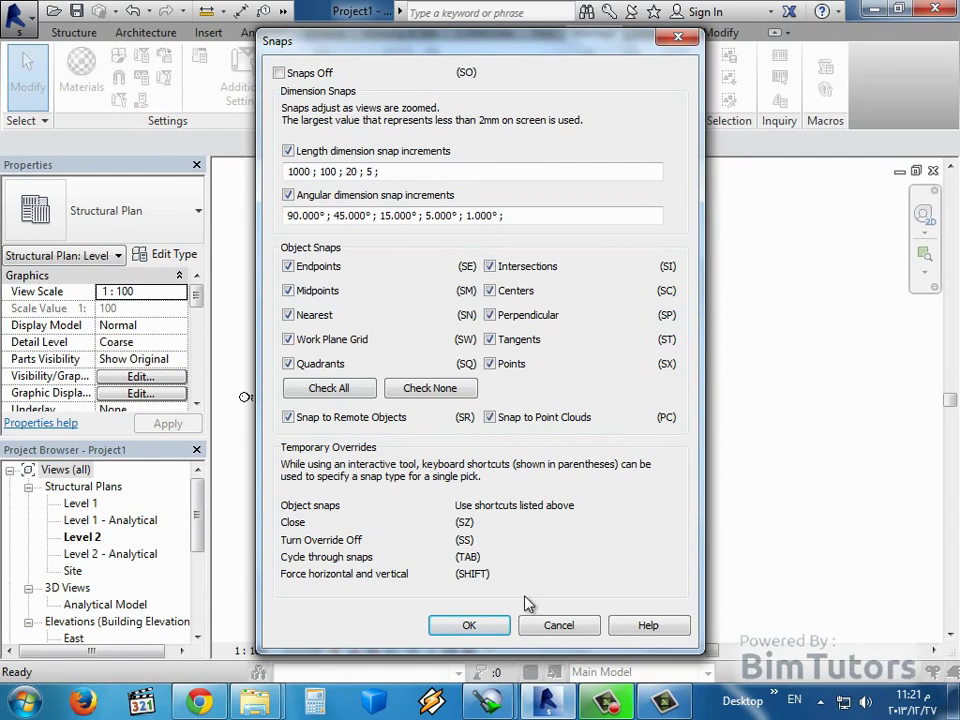
left_click(557, 625)
- Draw a horizontal Generic - 200mm structural wall in the Level 2 plan and end the wall command
left_click(72, 33)
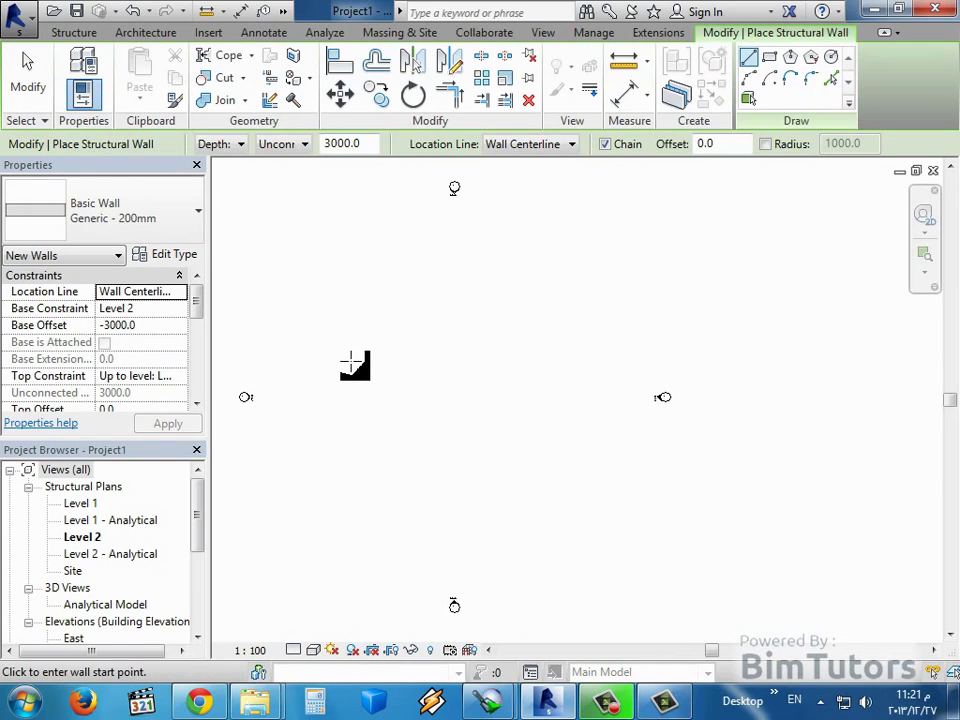
left_click(354, 358)
left_click(477, 361)
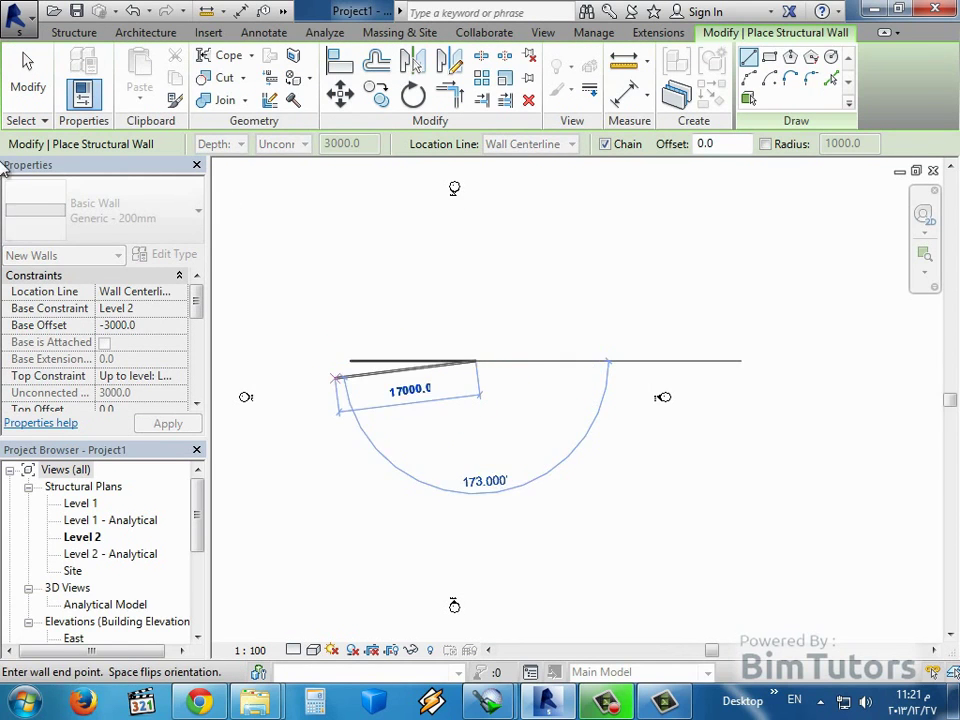
left_click(25, 92)
- Draw a 2000 mm vertical structural wall downward from the left endpoint of the horizontal wall
scroll(414, 336, "up", 4)
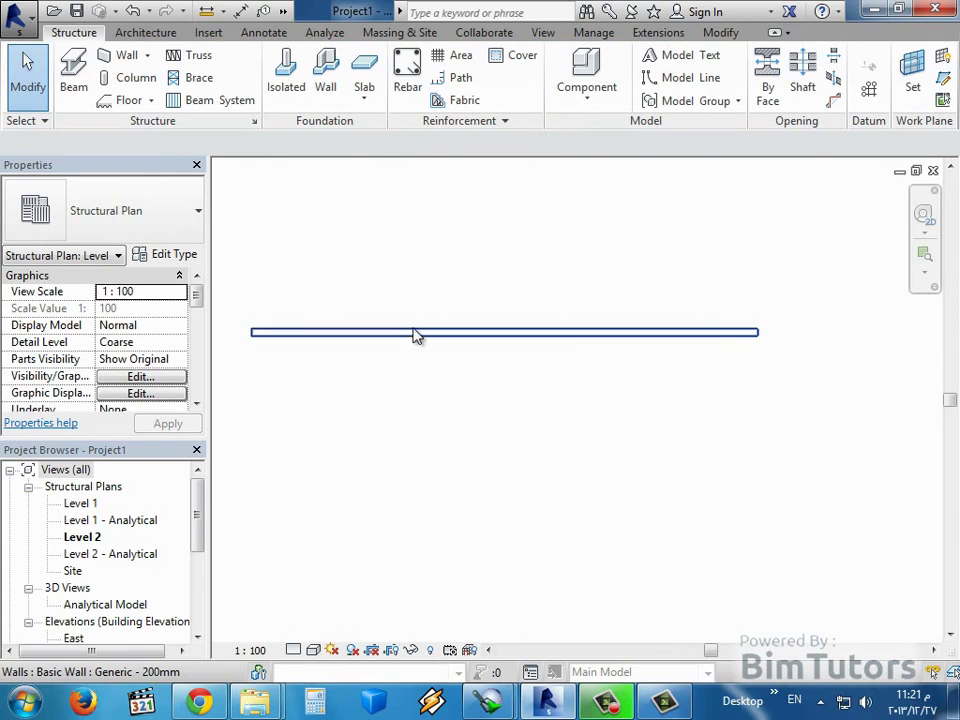
left_click(126, 56)
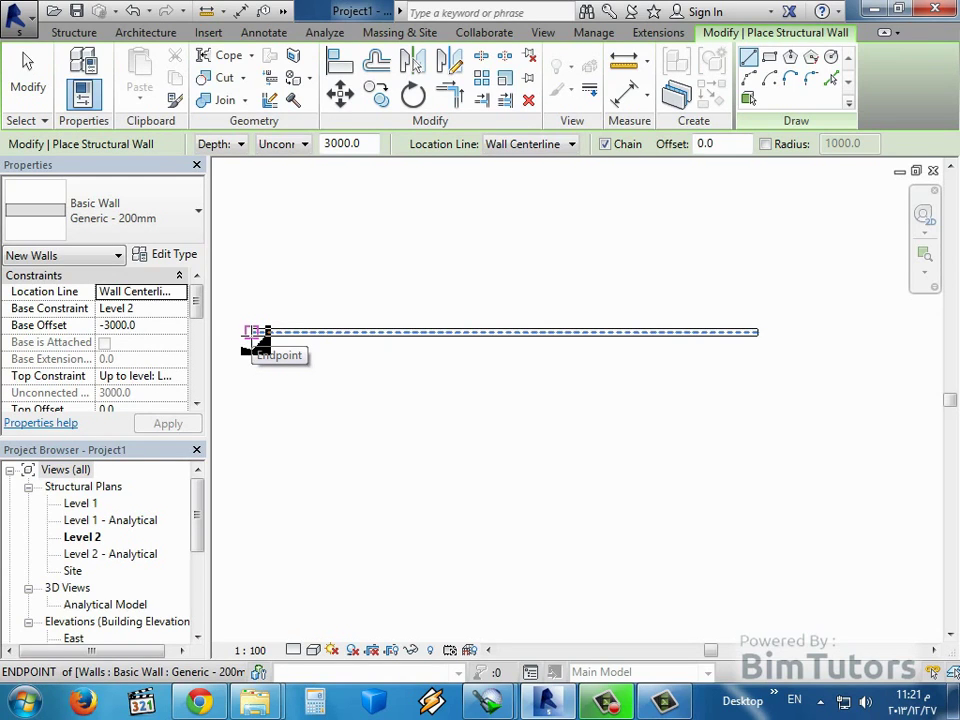
left_click(251, 333)
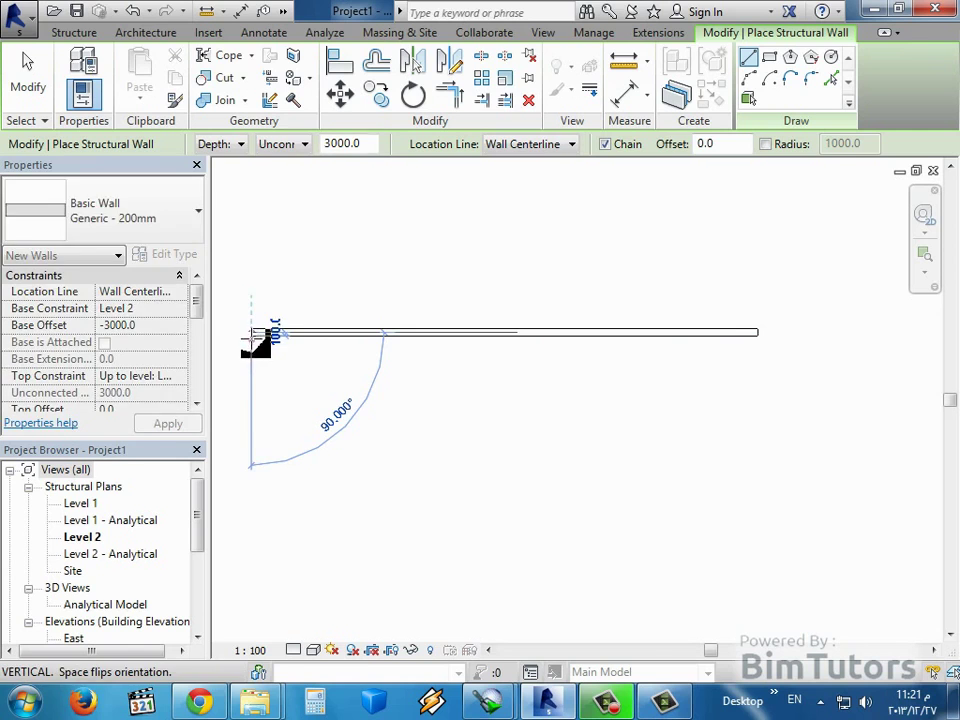
left_click(251, 397)
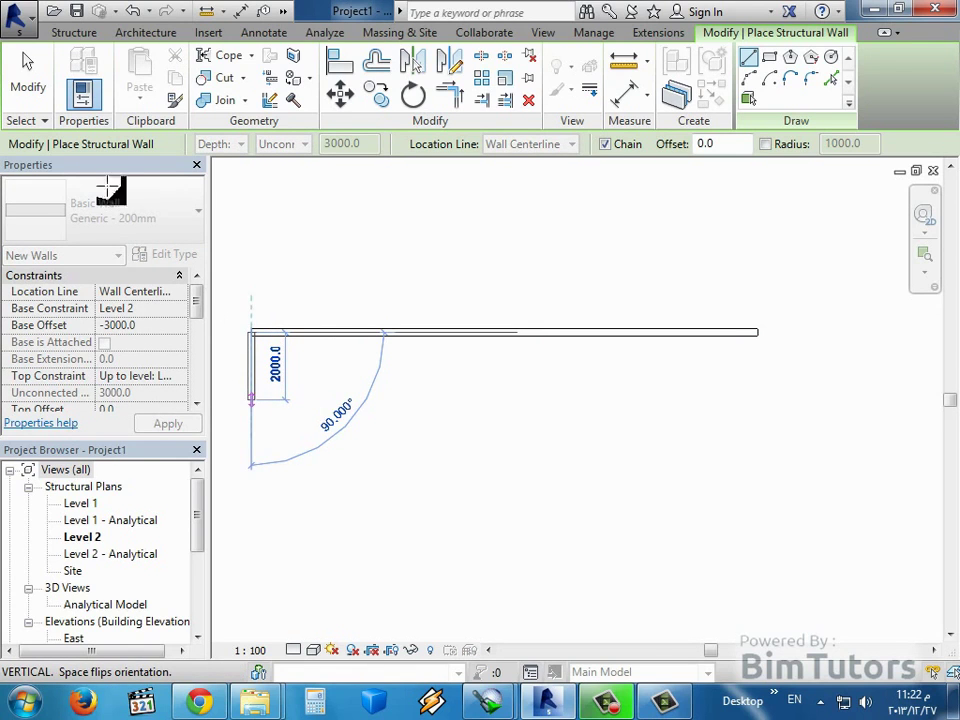
left_click(28, 72)
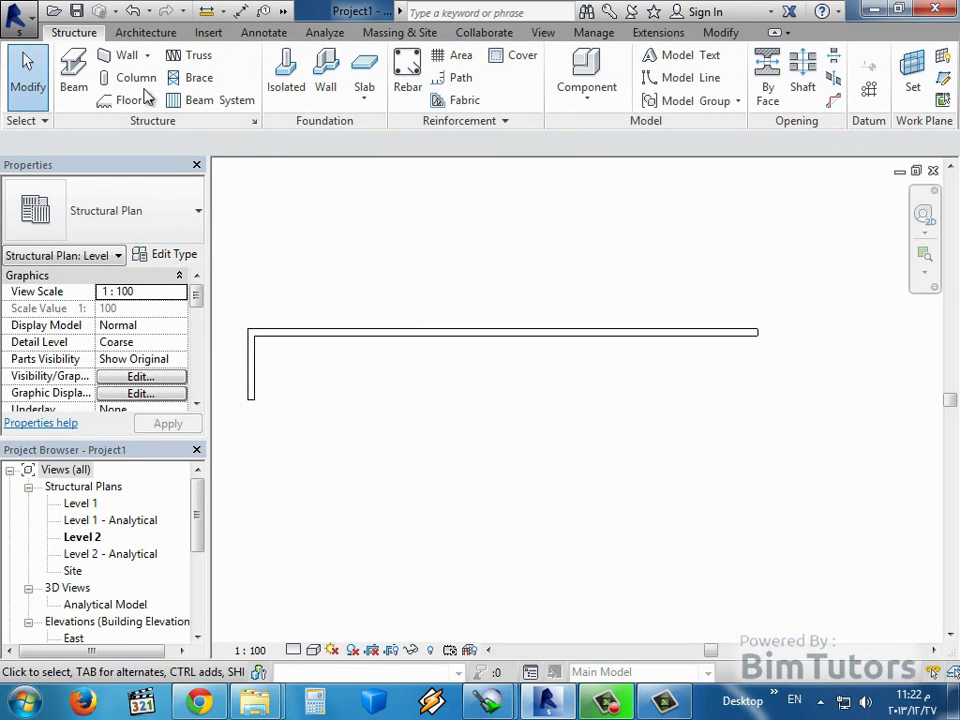
- Start a structural wall and review the length and angular dimension snap increments in the Snaps settings, closing them without changes
left_click(125, 56)
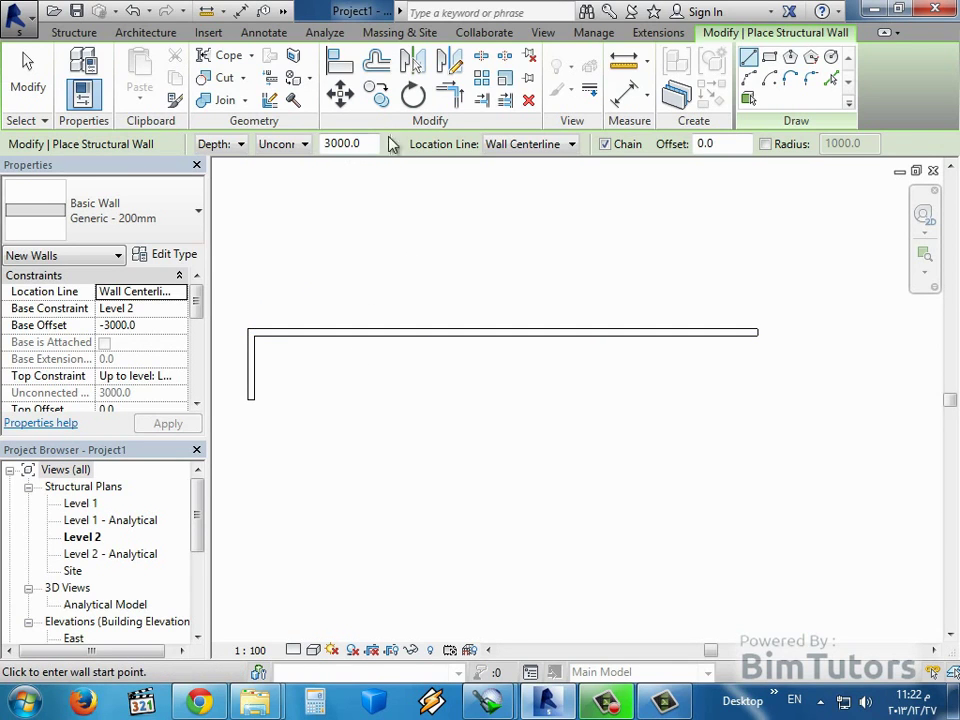
left_click(588, 32)
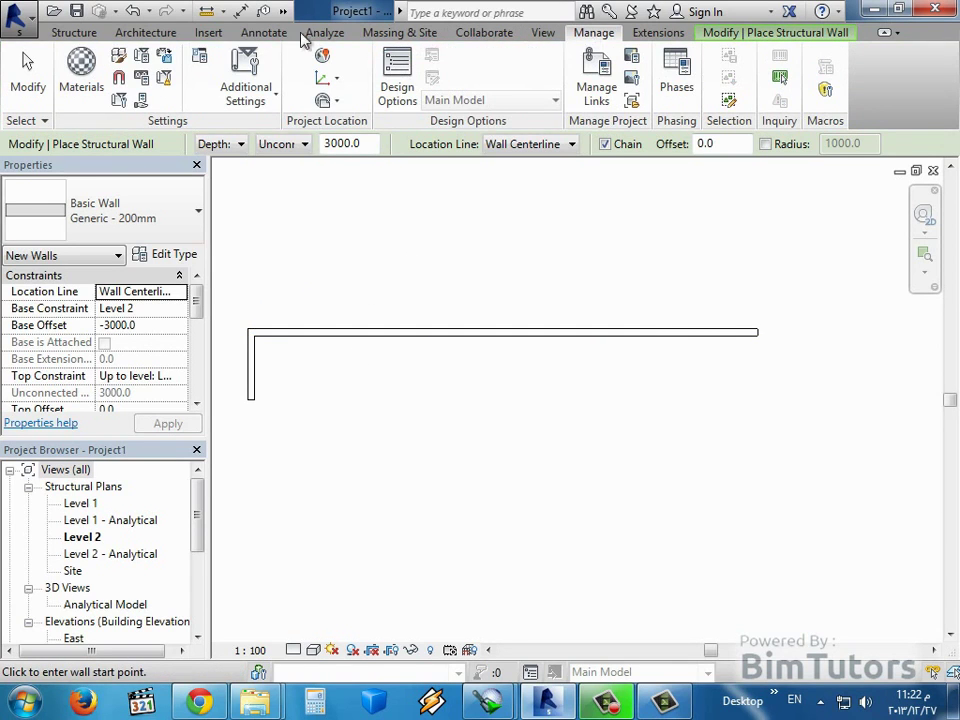
left_click(120, 79)
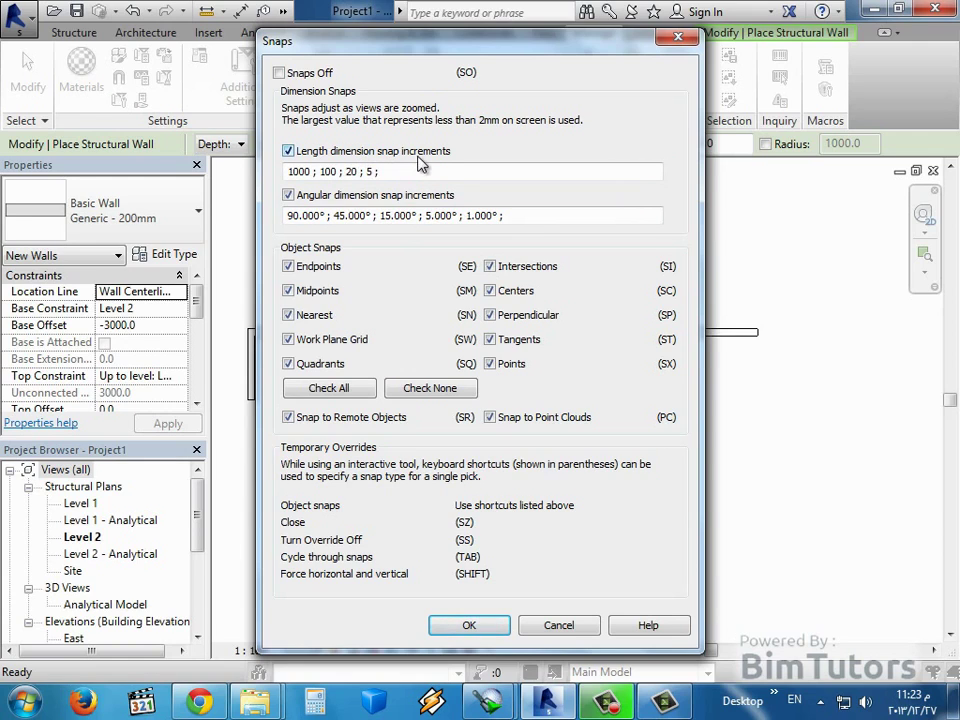
left_click(303, 172)
left_click_drag(405, 38, 315, 31)
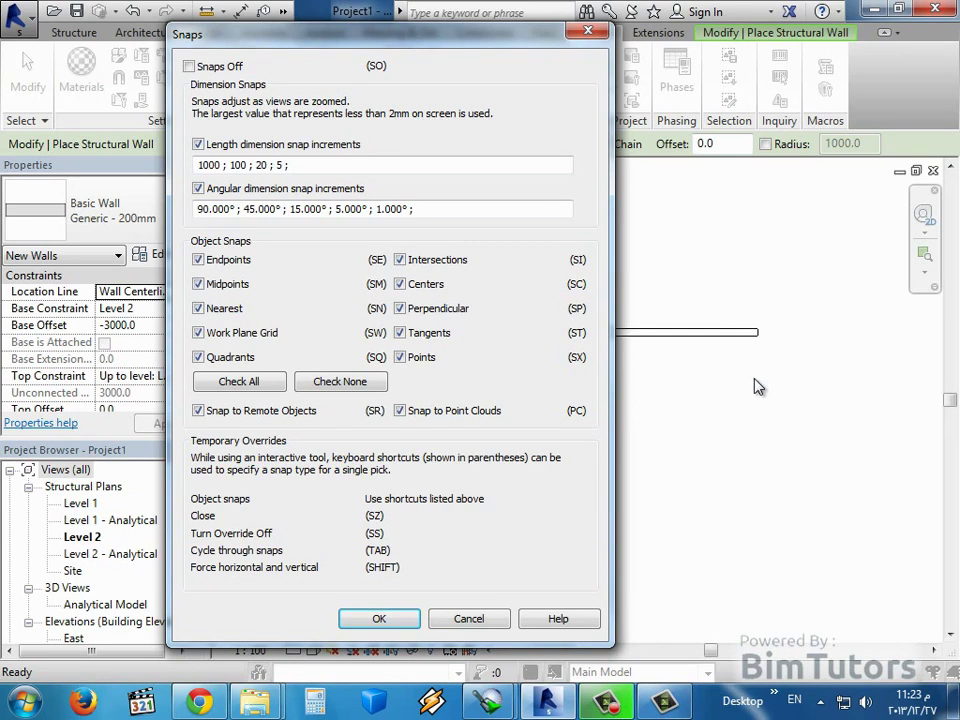
left_click(452, 618)
- Begin a wall below the horizontal wall to check its length snapping at closer zoom, leaving the command without placing it
left_click(356, 432)
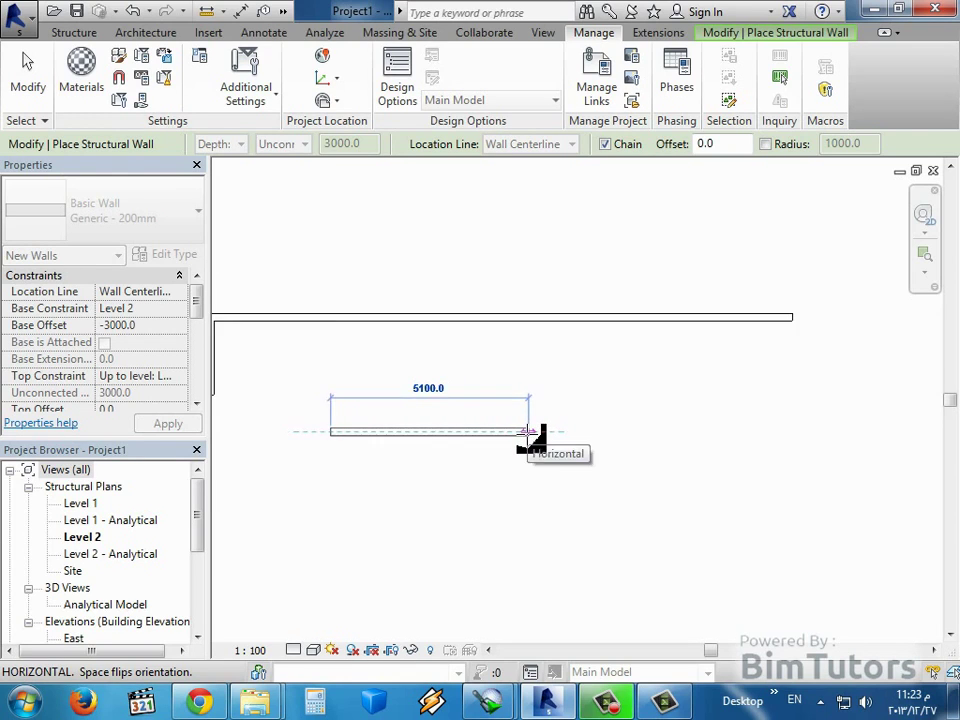
scroll(524, 432, "up", 3)
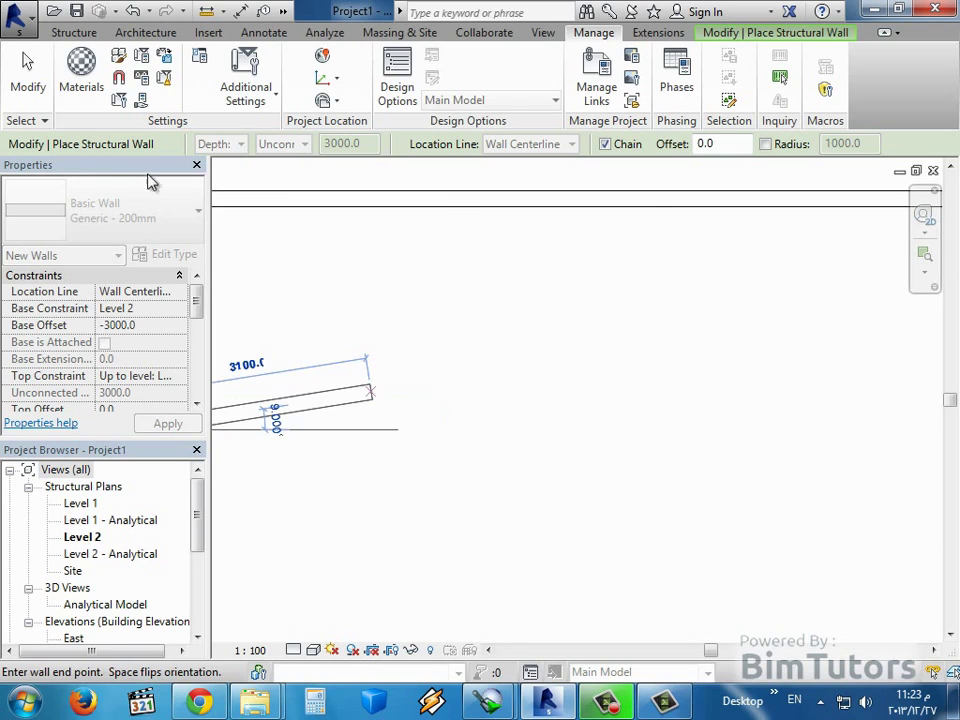
left_click(28, 78)
- Review the object snaps in the Snaps settings and accept them as they are
left_click(142, 100)
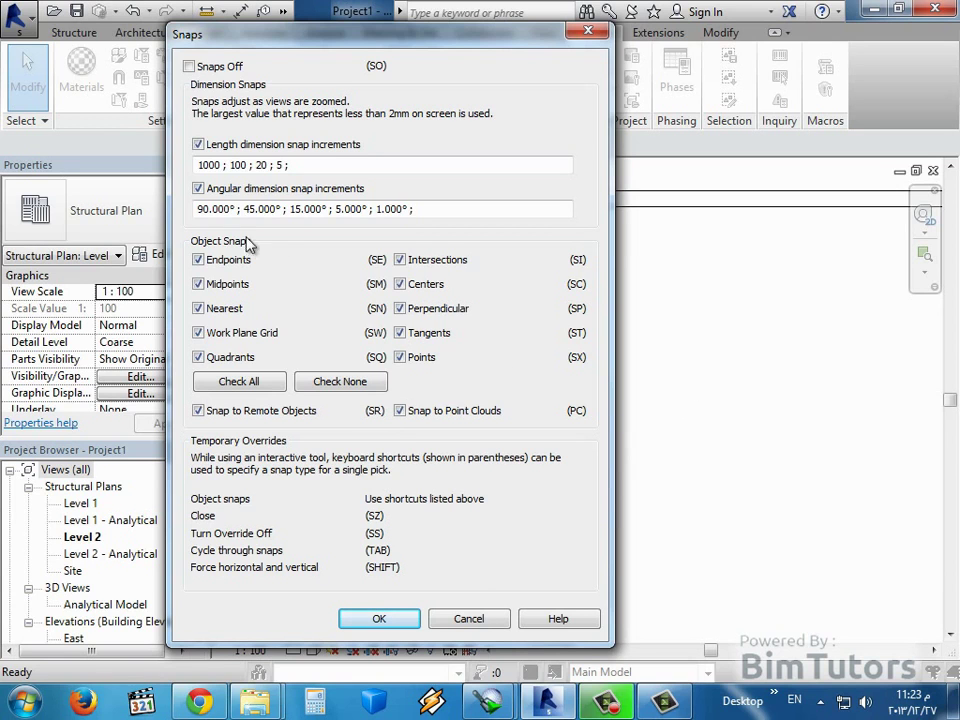
left_click(394, 622)
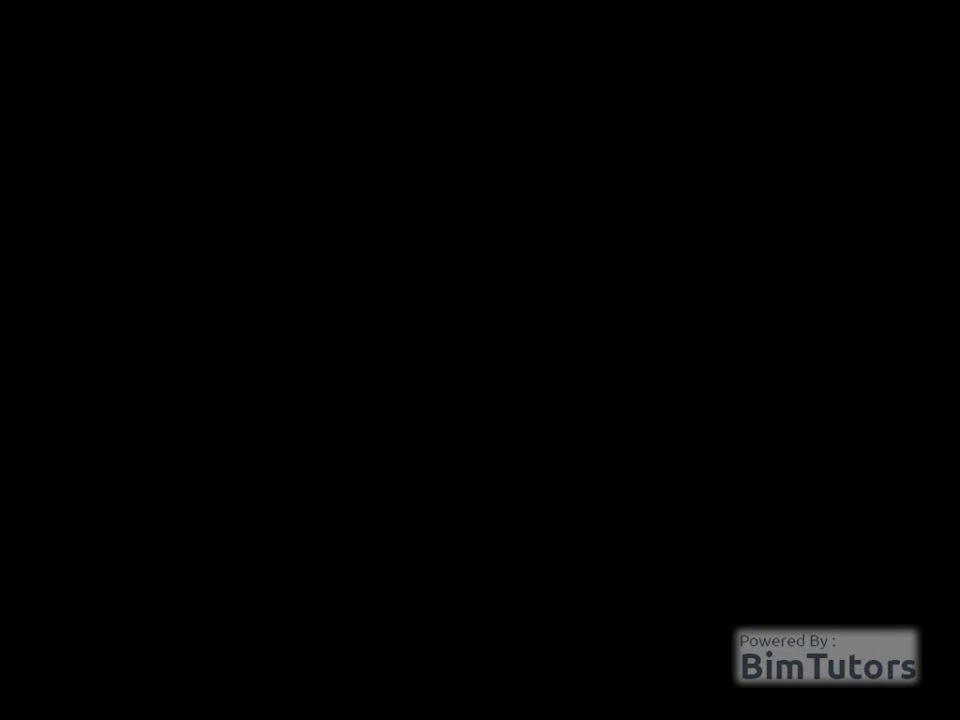